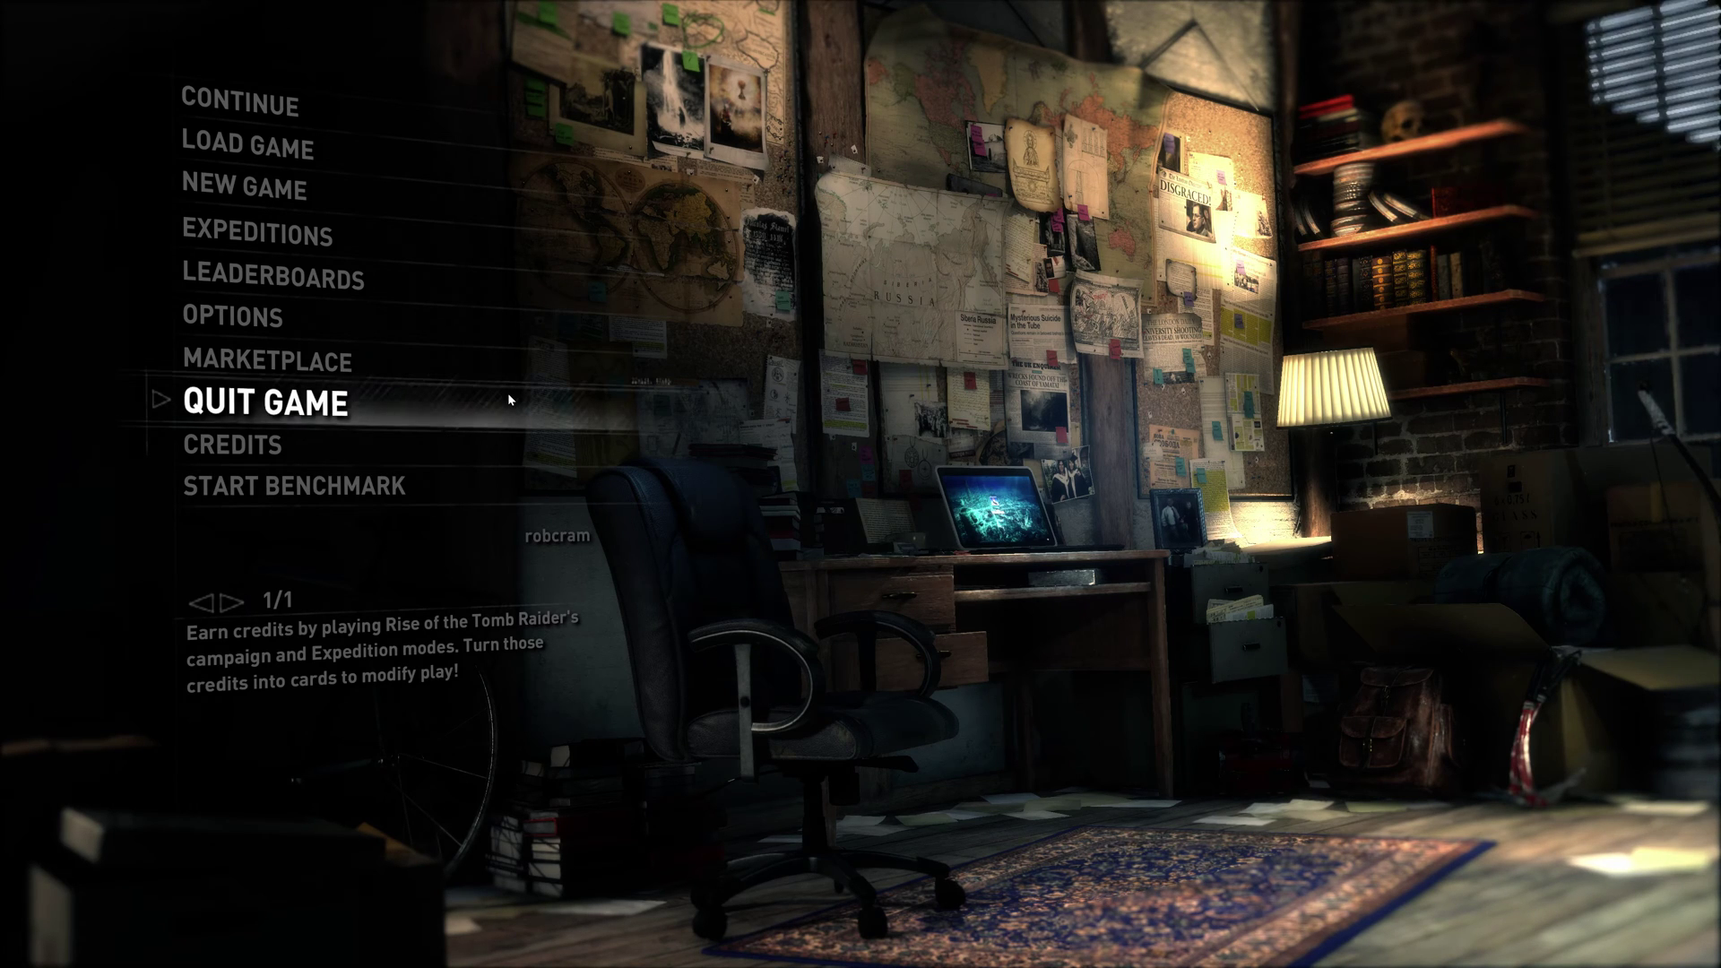
# Step: Check the 3840x2160 display settings, including anti-aliasing and vertical sync
pyautogui.press('Up')
pyautogui.press('Up')
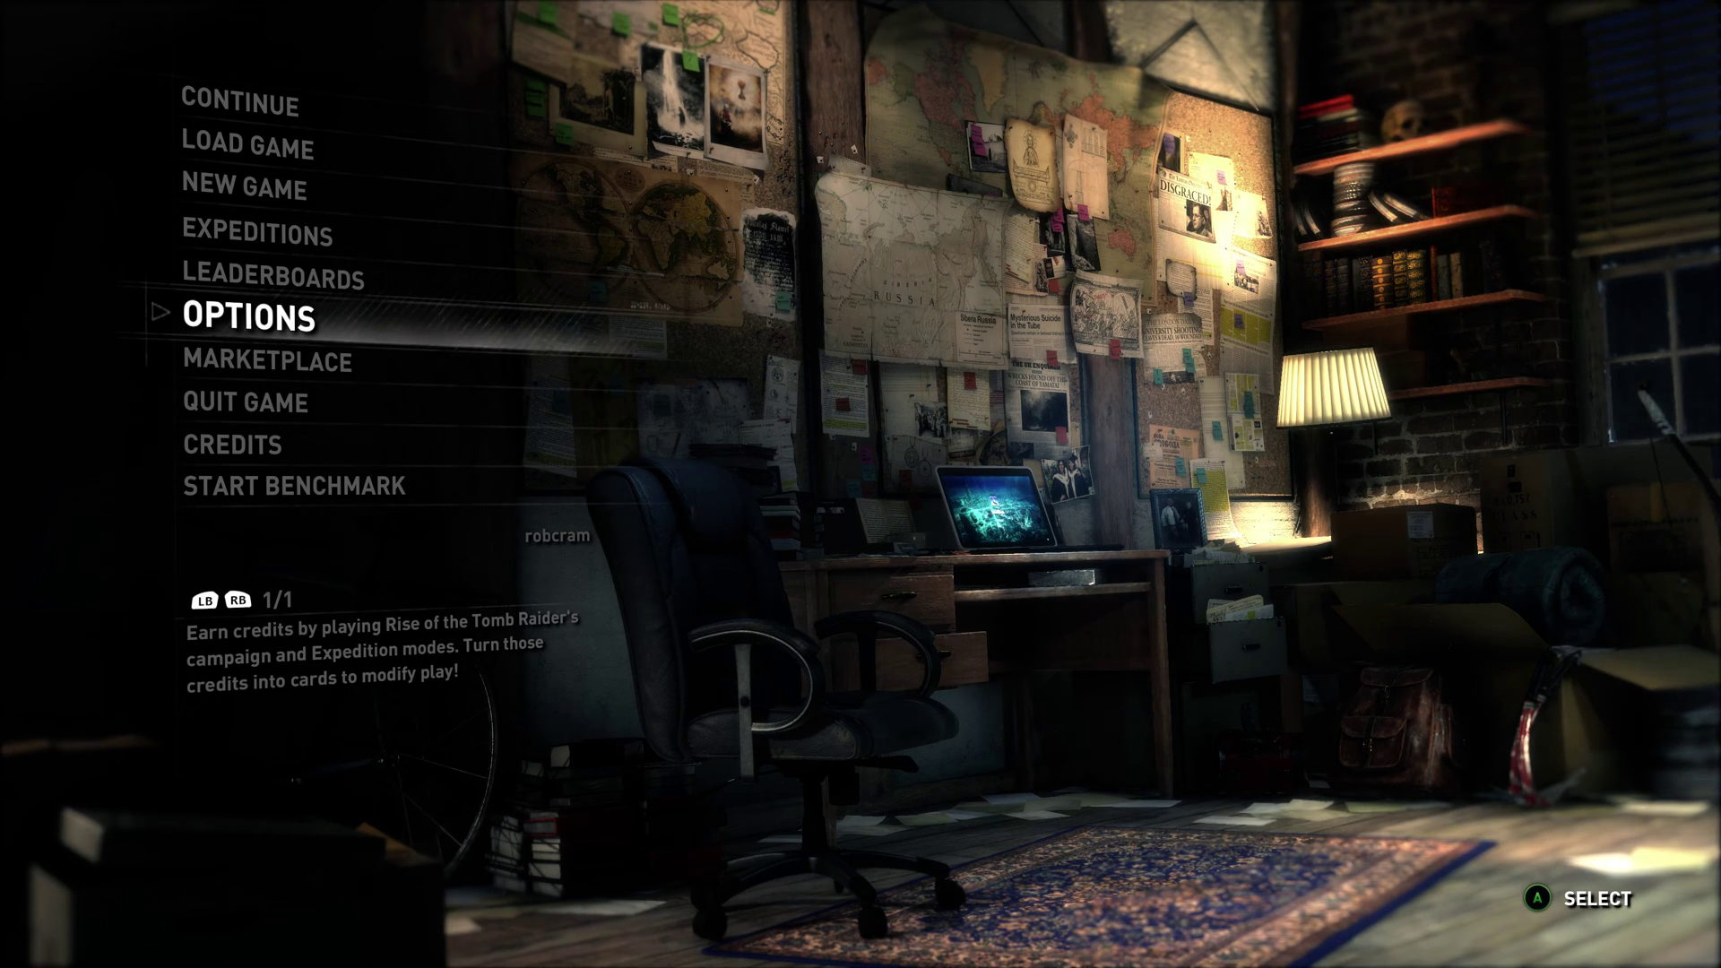
pyautogui.press('Up')
pyautogui.press('Down')
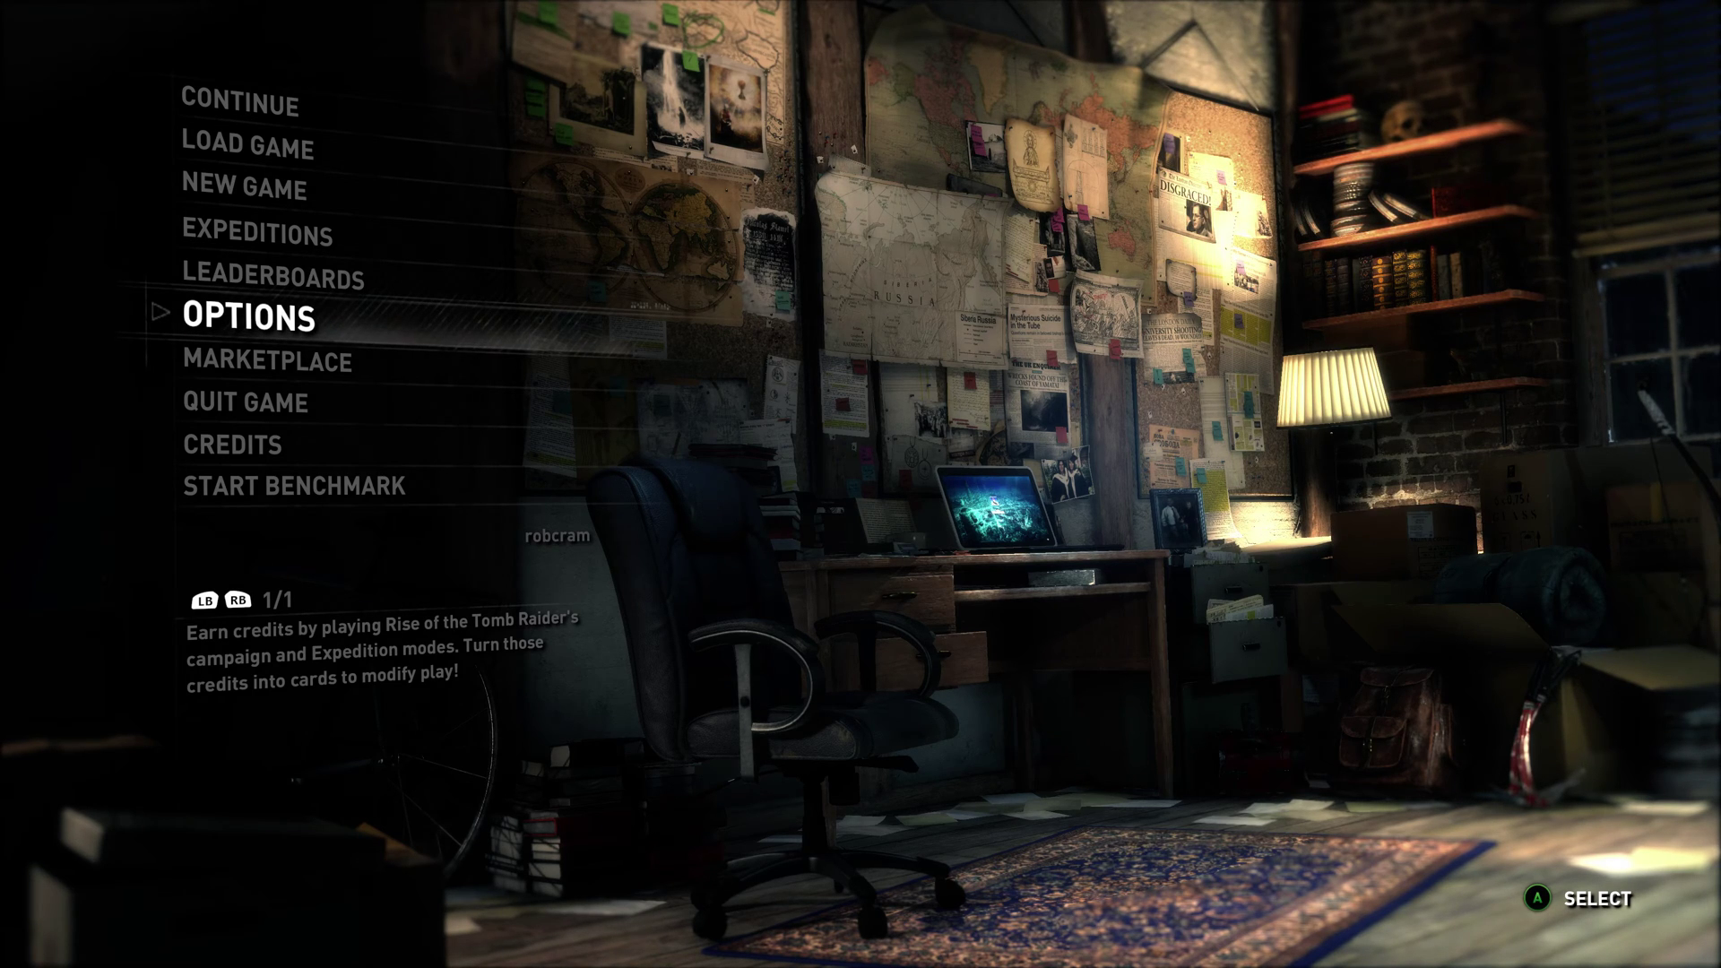
pyautogui.press('Up')
pyautogui.press('Down')
pyautogui.press('Return')
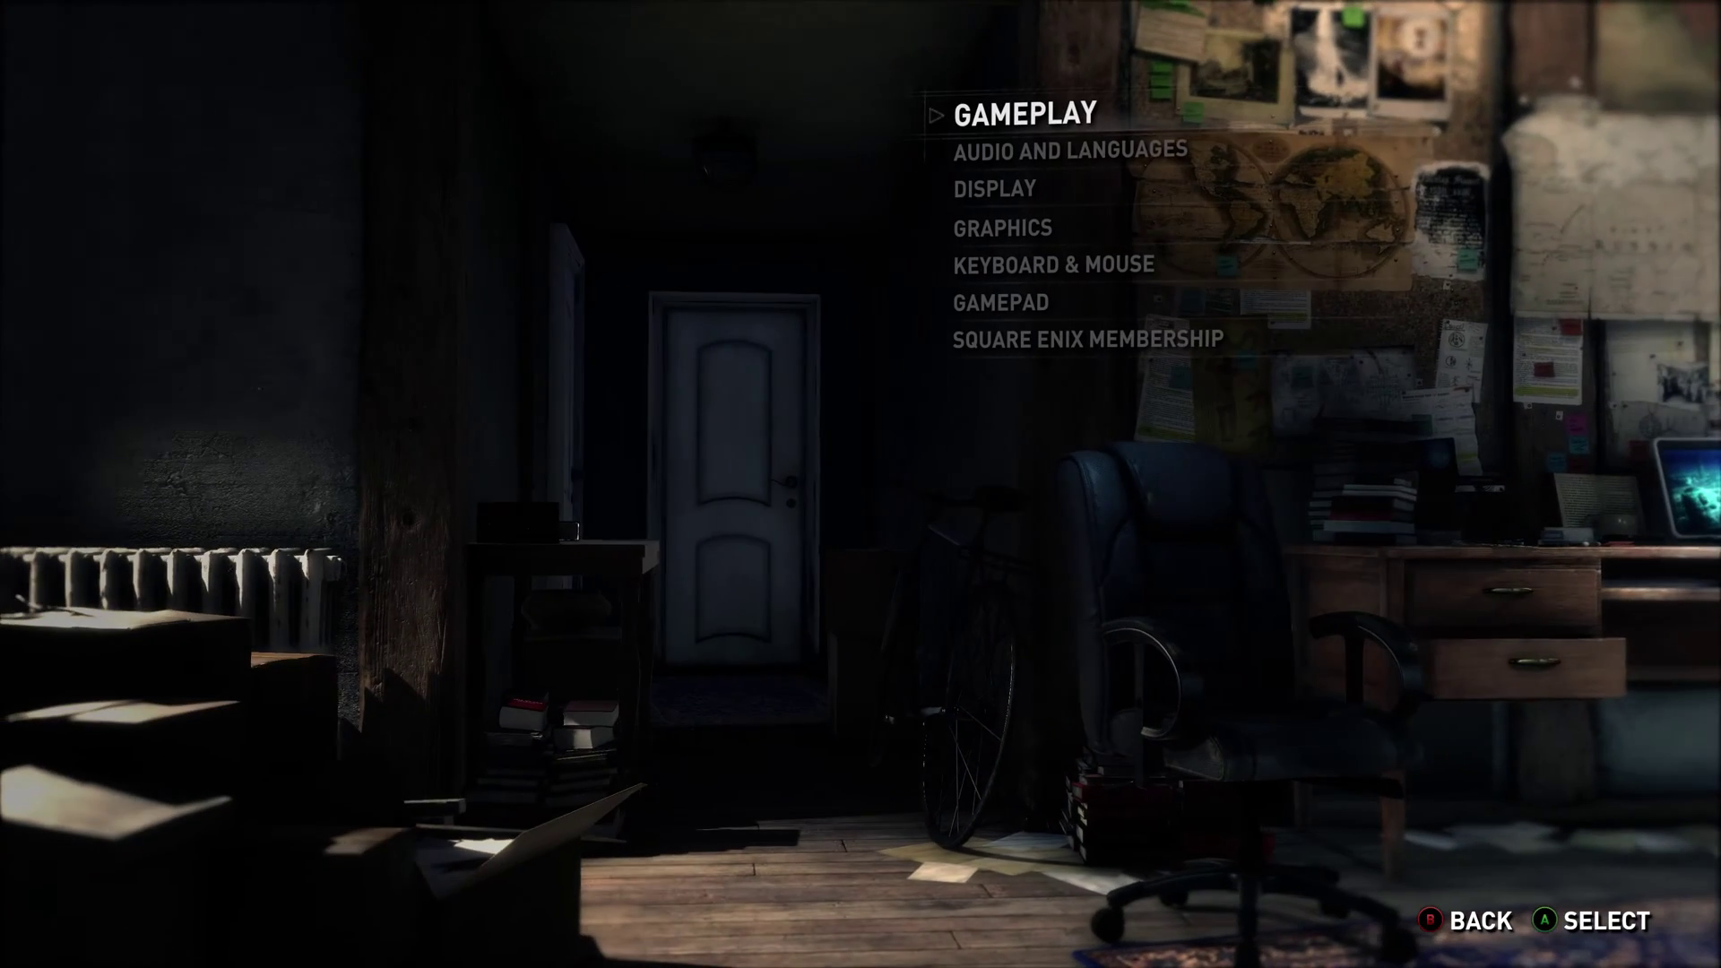
pyautogui.press('Down')
pyautogui.press('Down')
pyautogui.press('Return')
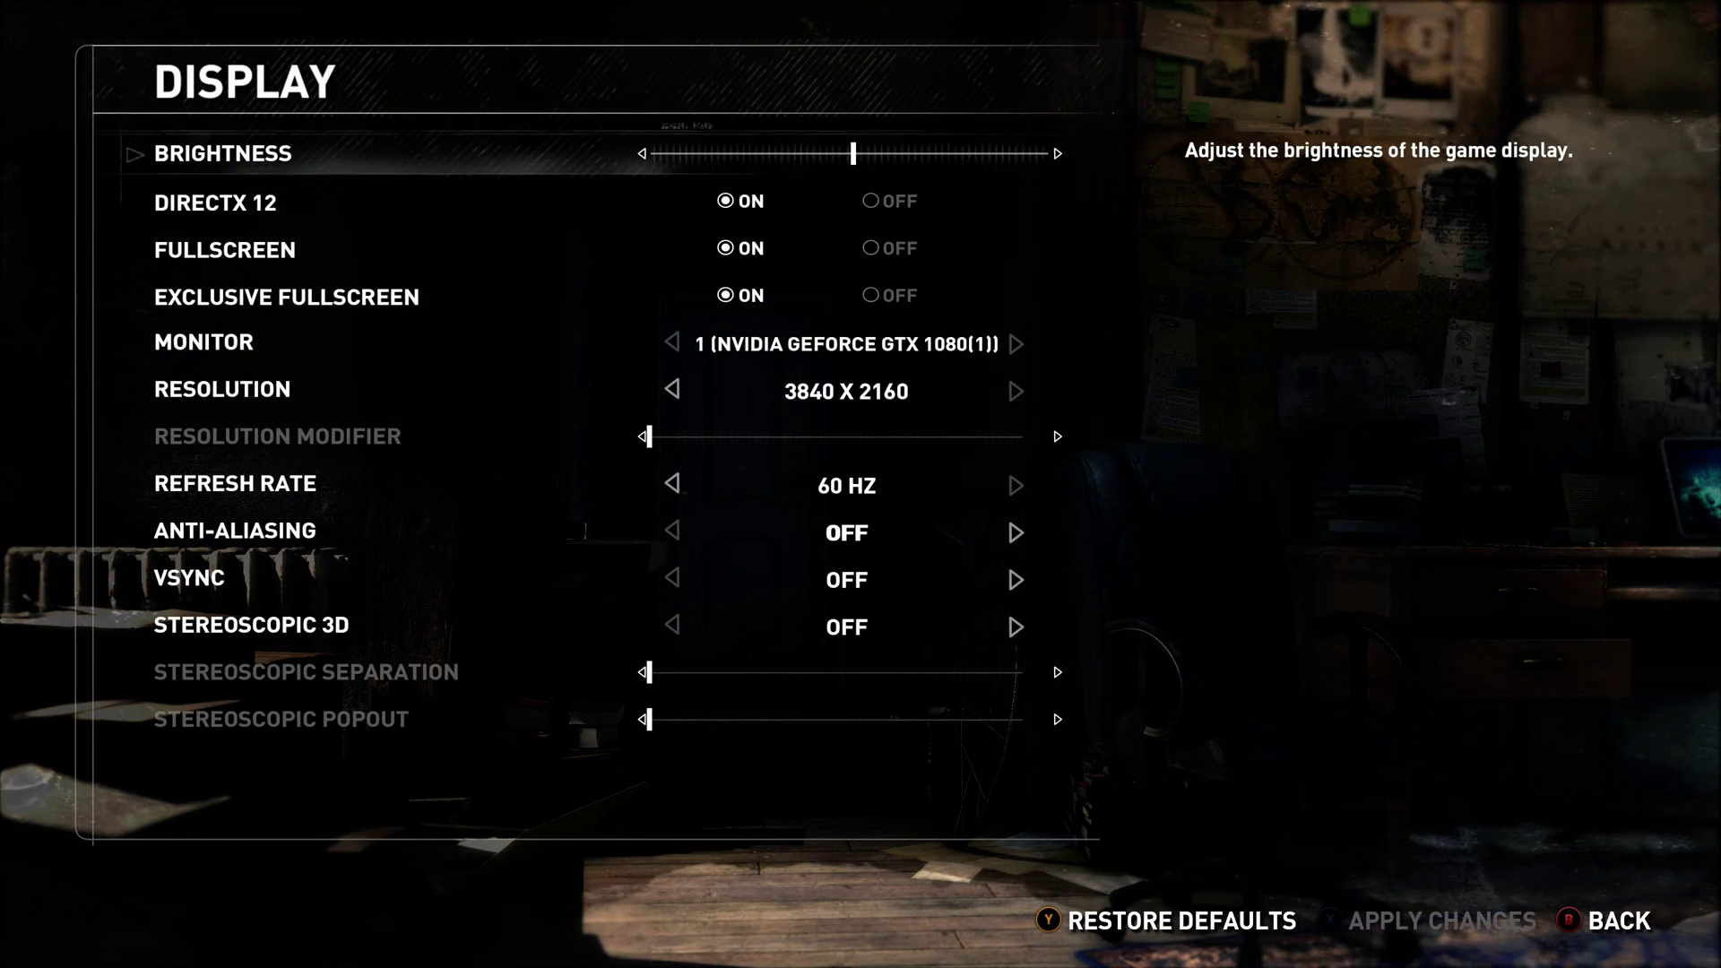
pyautogui.press('Down')
pyautogui.press('Down')
pyautogui.press('Down')
pyautogui.press('Down')
pyautogui.press('Down')
pyautogui.press('Down')
pyautogui.press('Down')
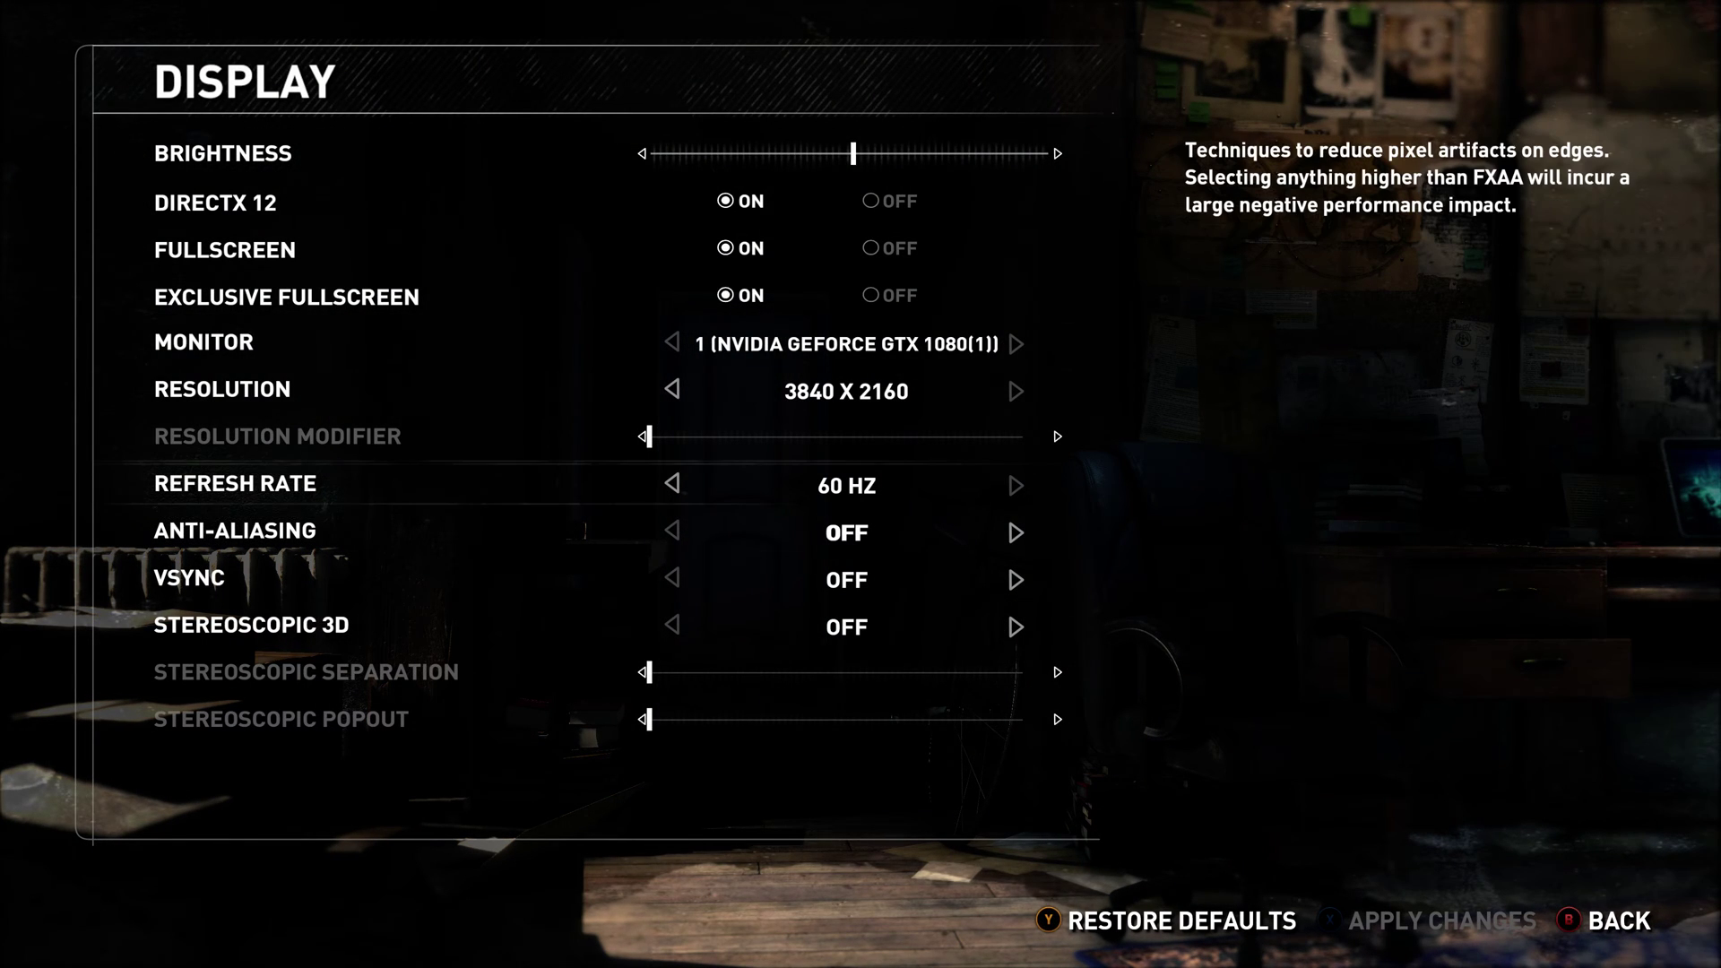
pyautogui.press('Down')
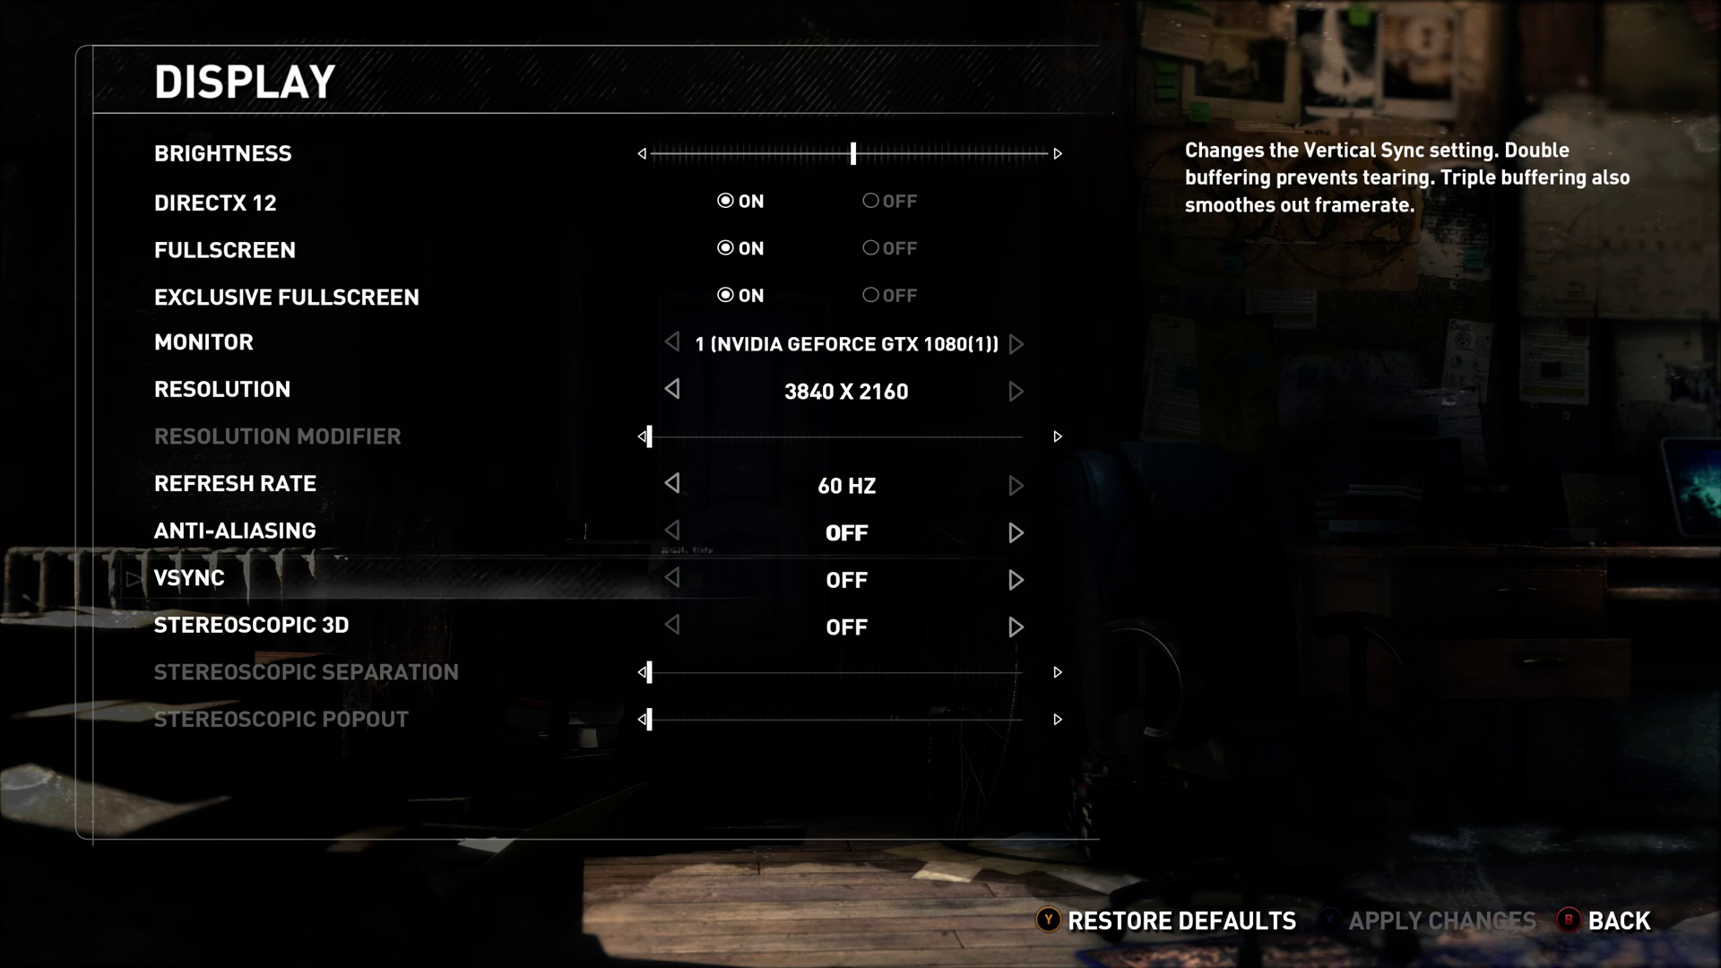
pyautogui.press('Escape')
pyautogui.press('Down')
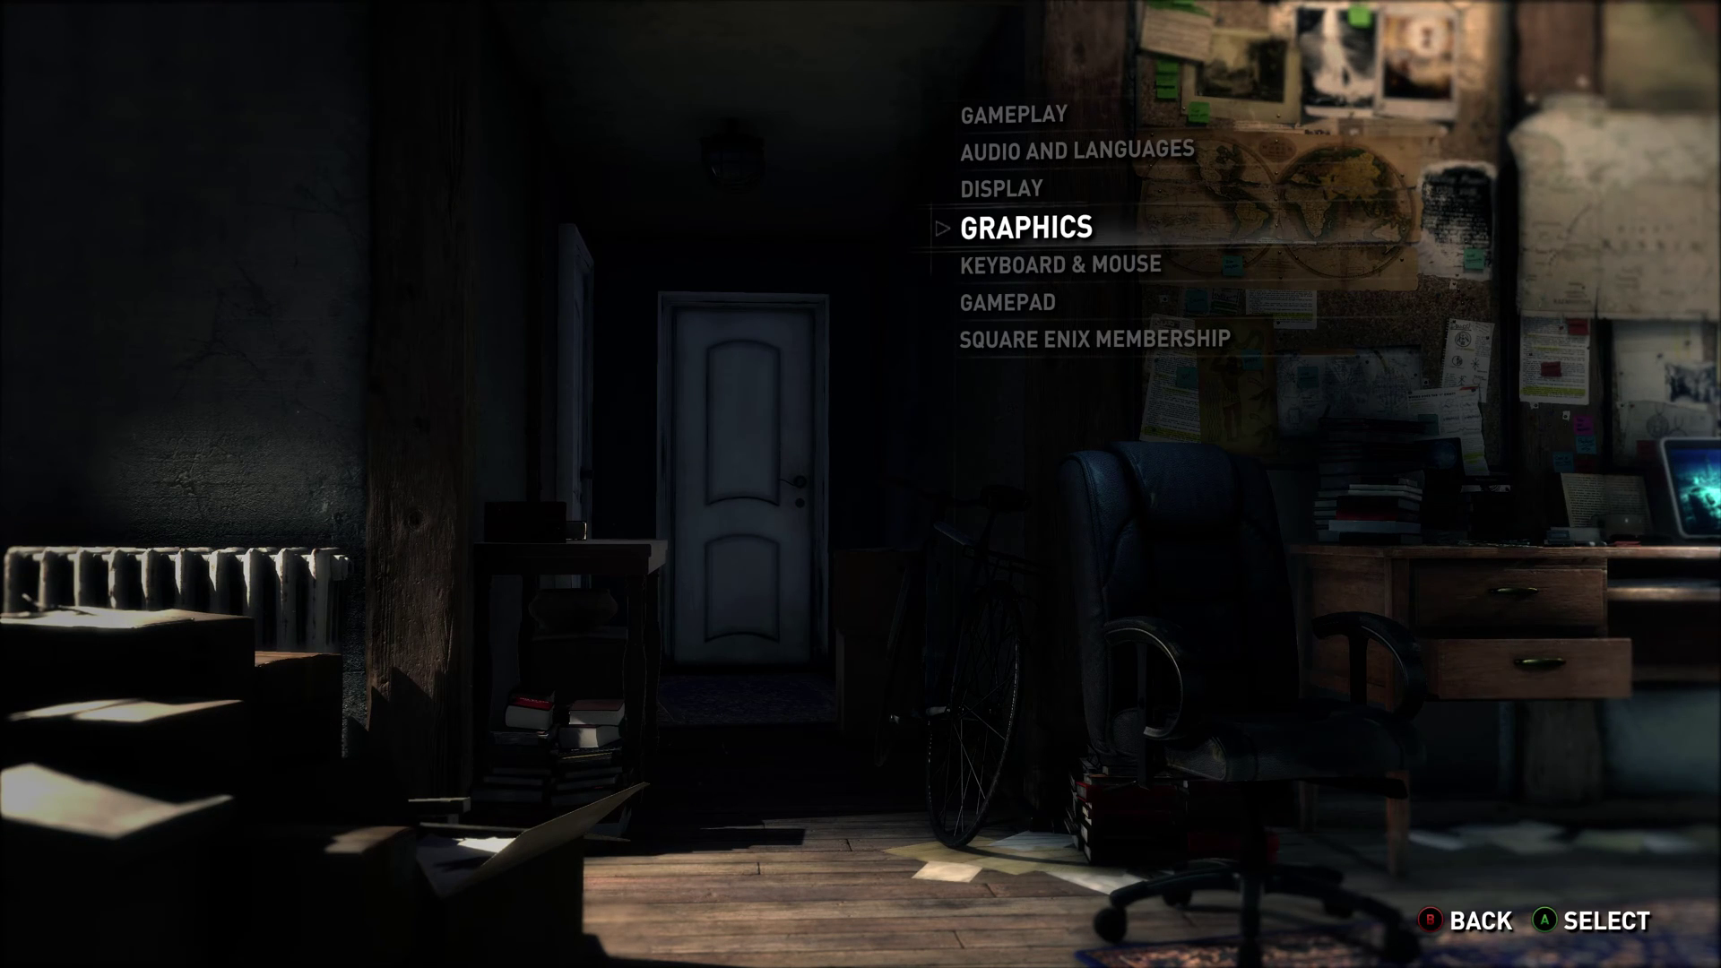
# Step: Review the Very High graphics settings: lens flares, screen effects, PureHair and film grain
pyautogui.press('Return')
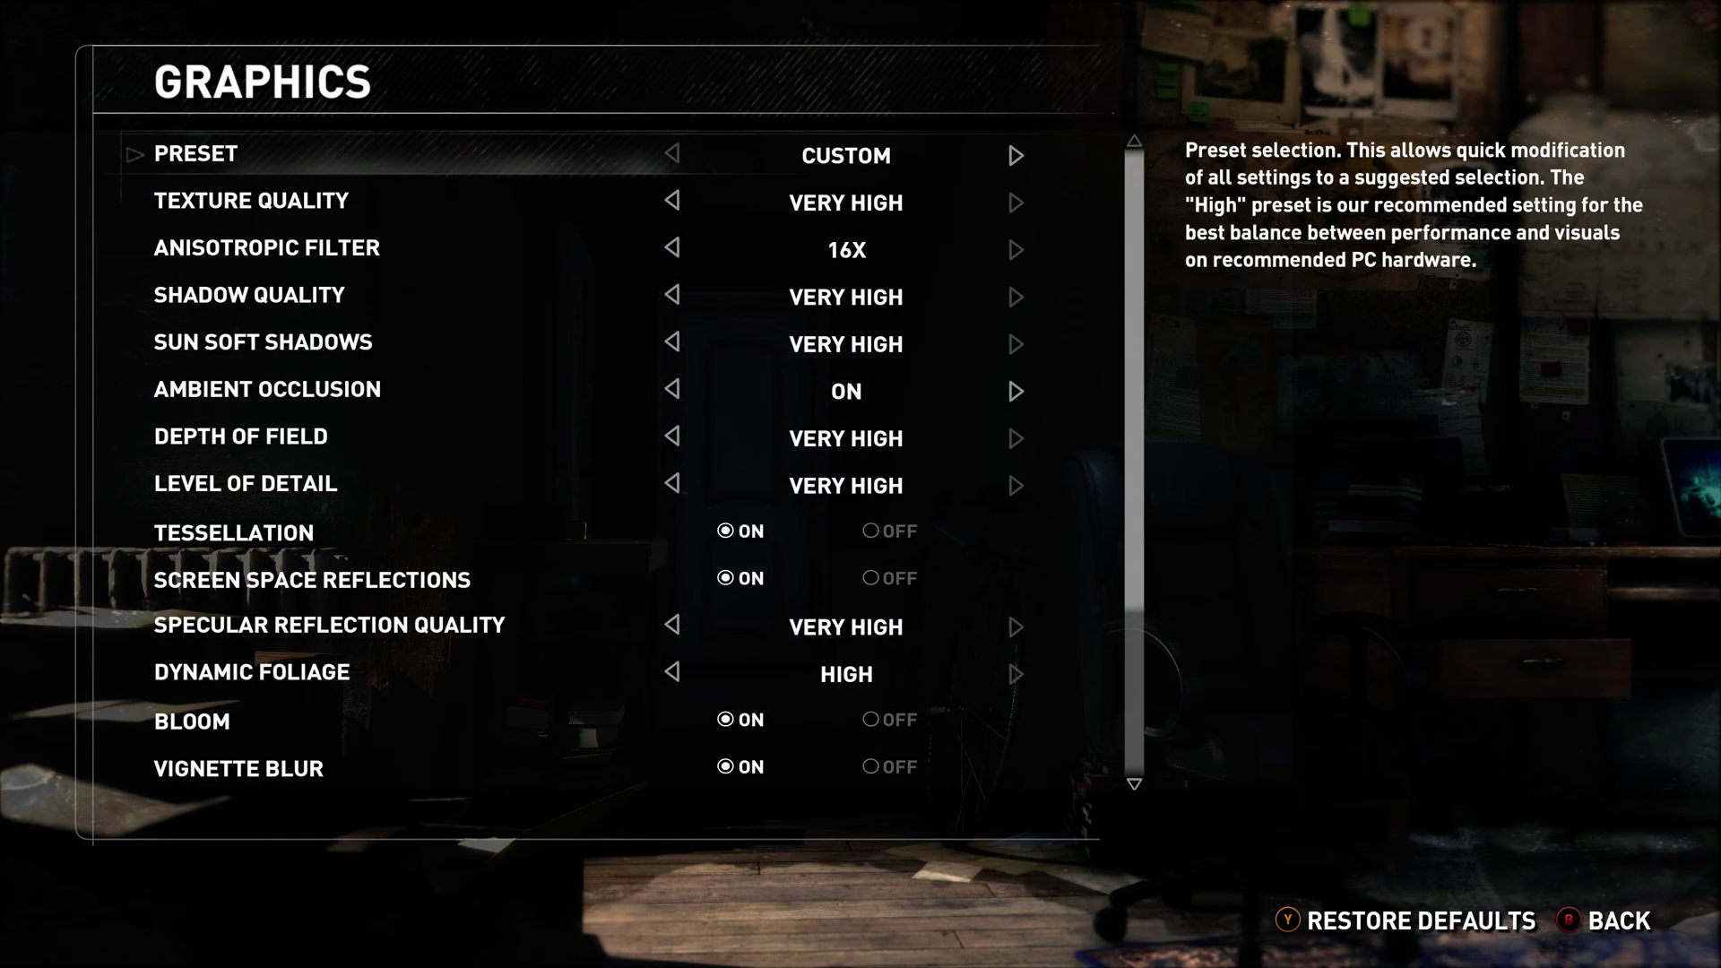
pyautogui.press('Down')
pyautogui.press('Down')
pyautogui.press('Down')
pyautogui.press('Down')
pyautogui.press('Down')
pyautogui.press('Down')
pyautogui.press('Down')
pyautogui.press('Down')
pyautogui.press('Down')
pyautogui.press('Down')
pyautogui.press('Down')
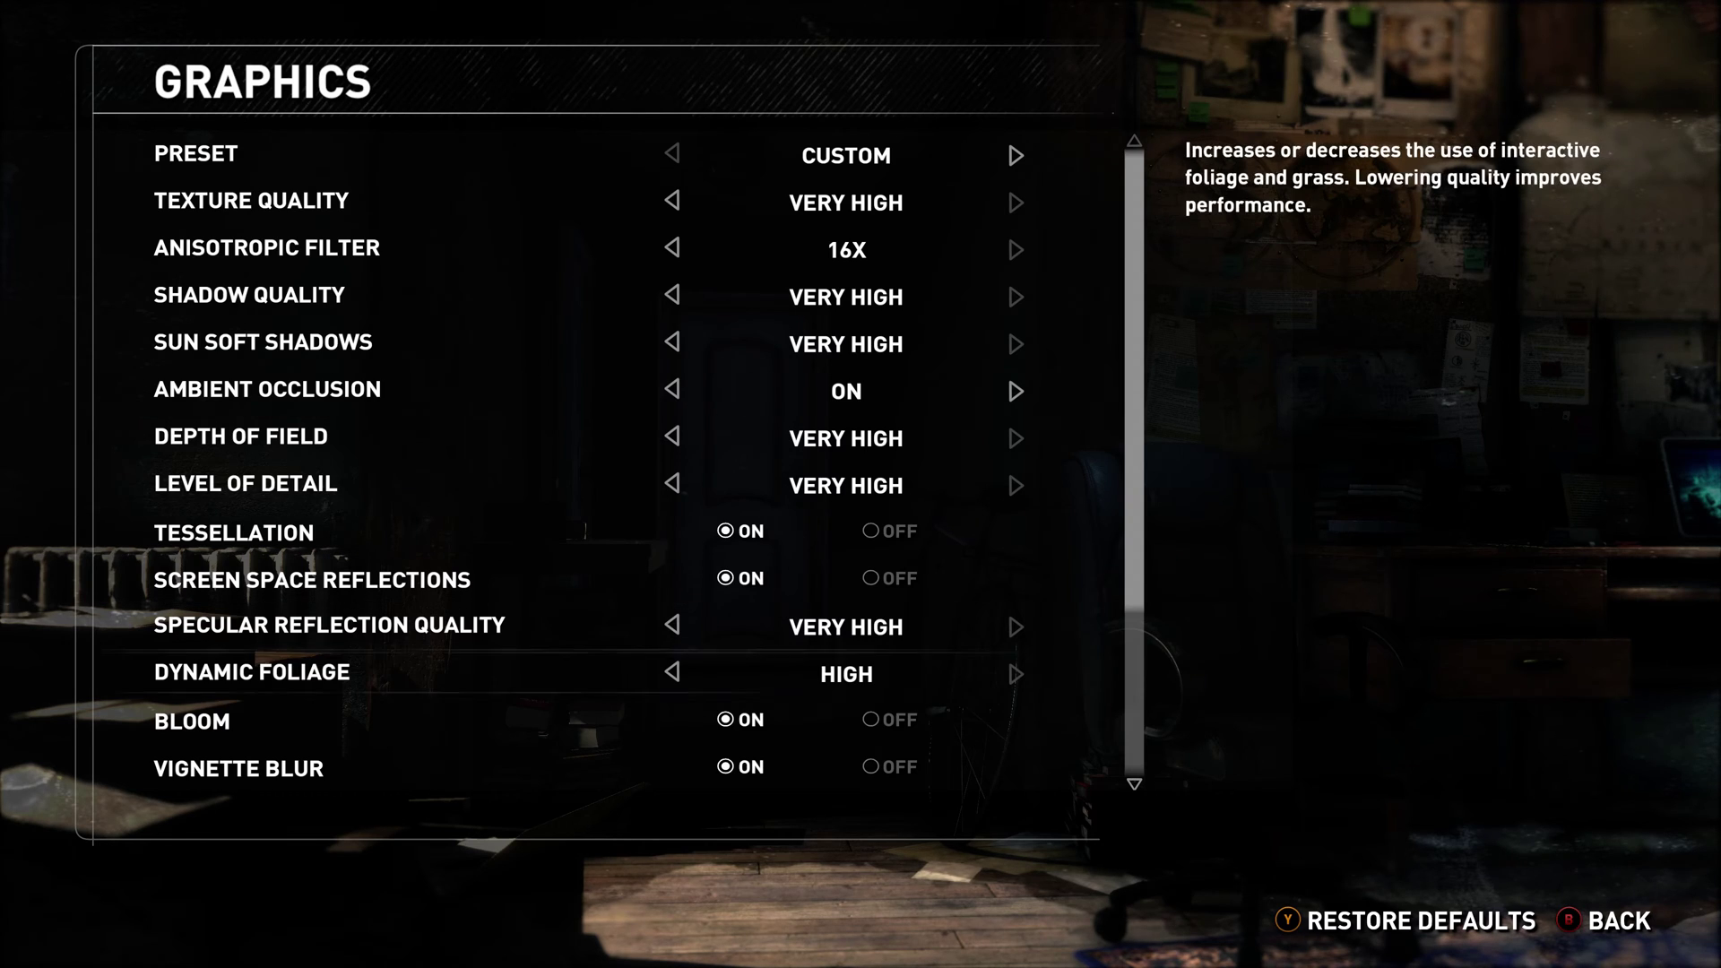
pyautogui.press('Down')
pyautogui.press('Down')
pyautogui.press('Down')
pyautogui.press('Down')
pyautogui.press('Down')
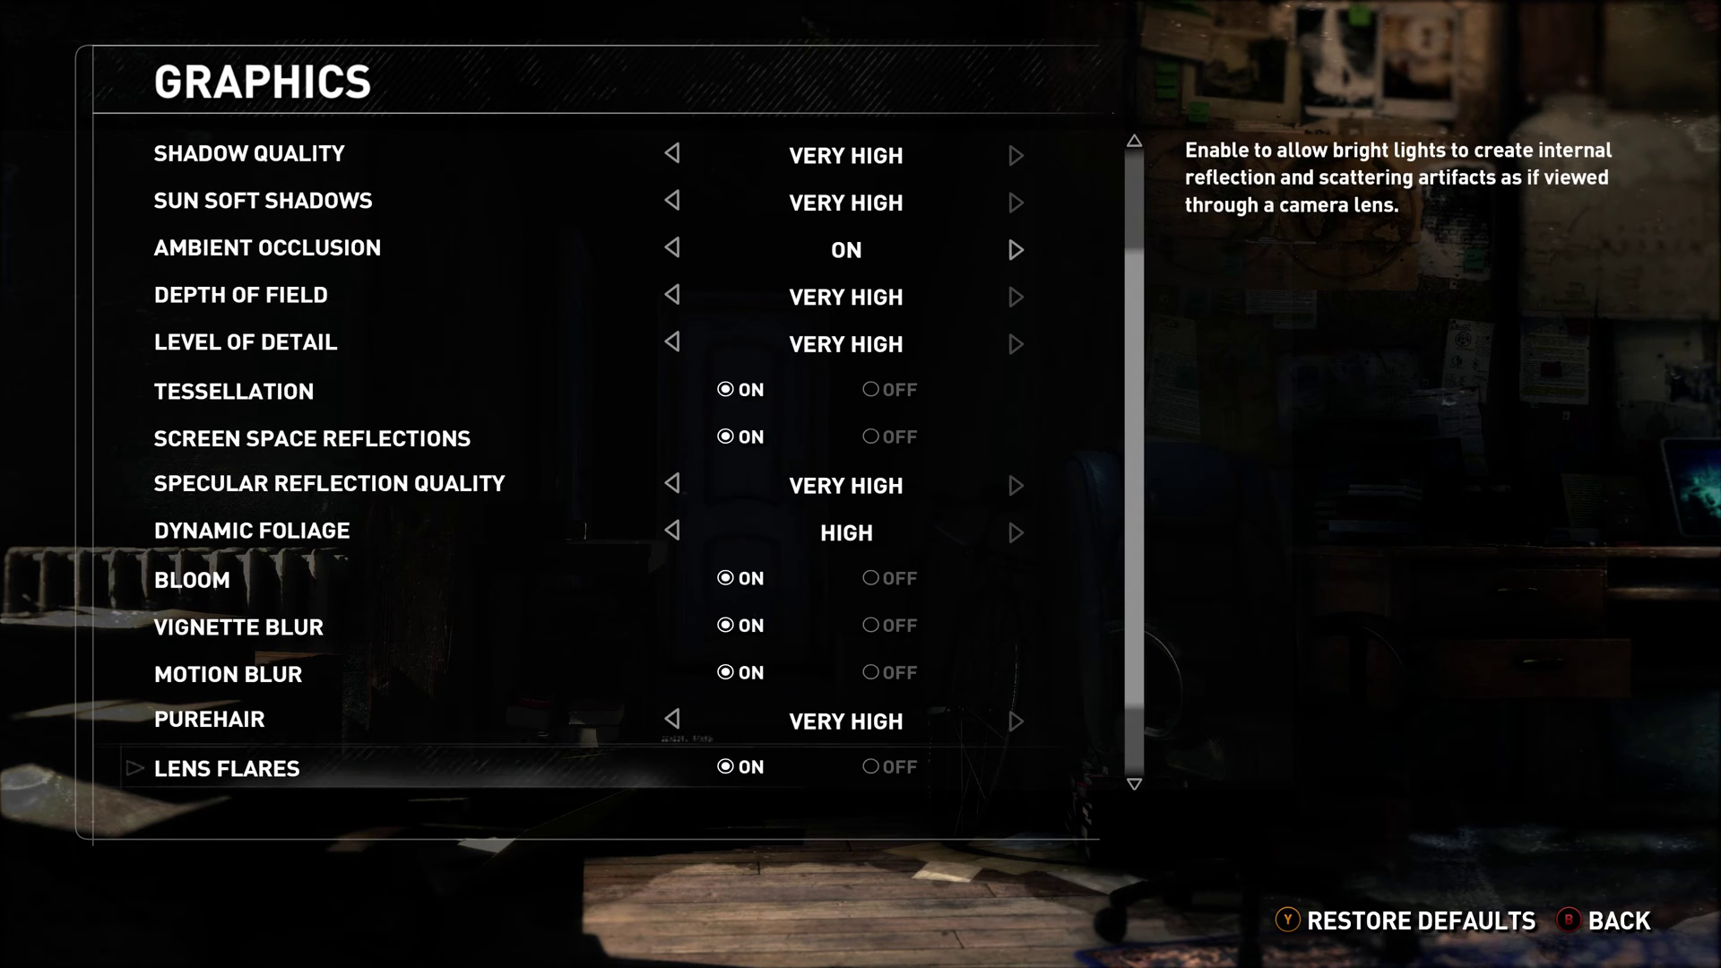
pyautogui.press('Down')
pyautogui.press('Up')
pyautogui.press('Up')
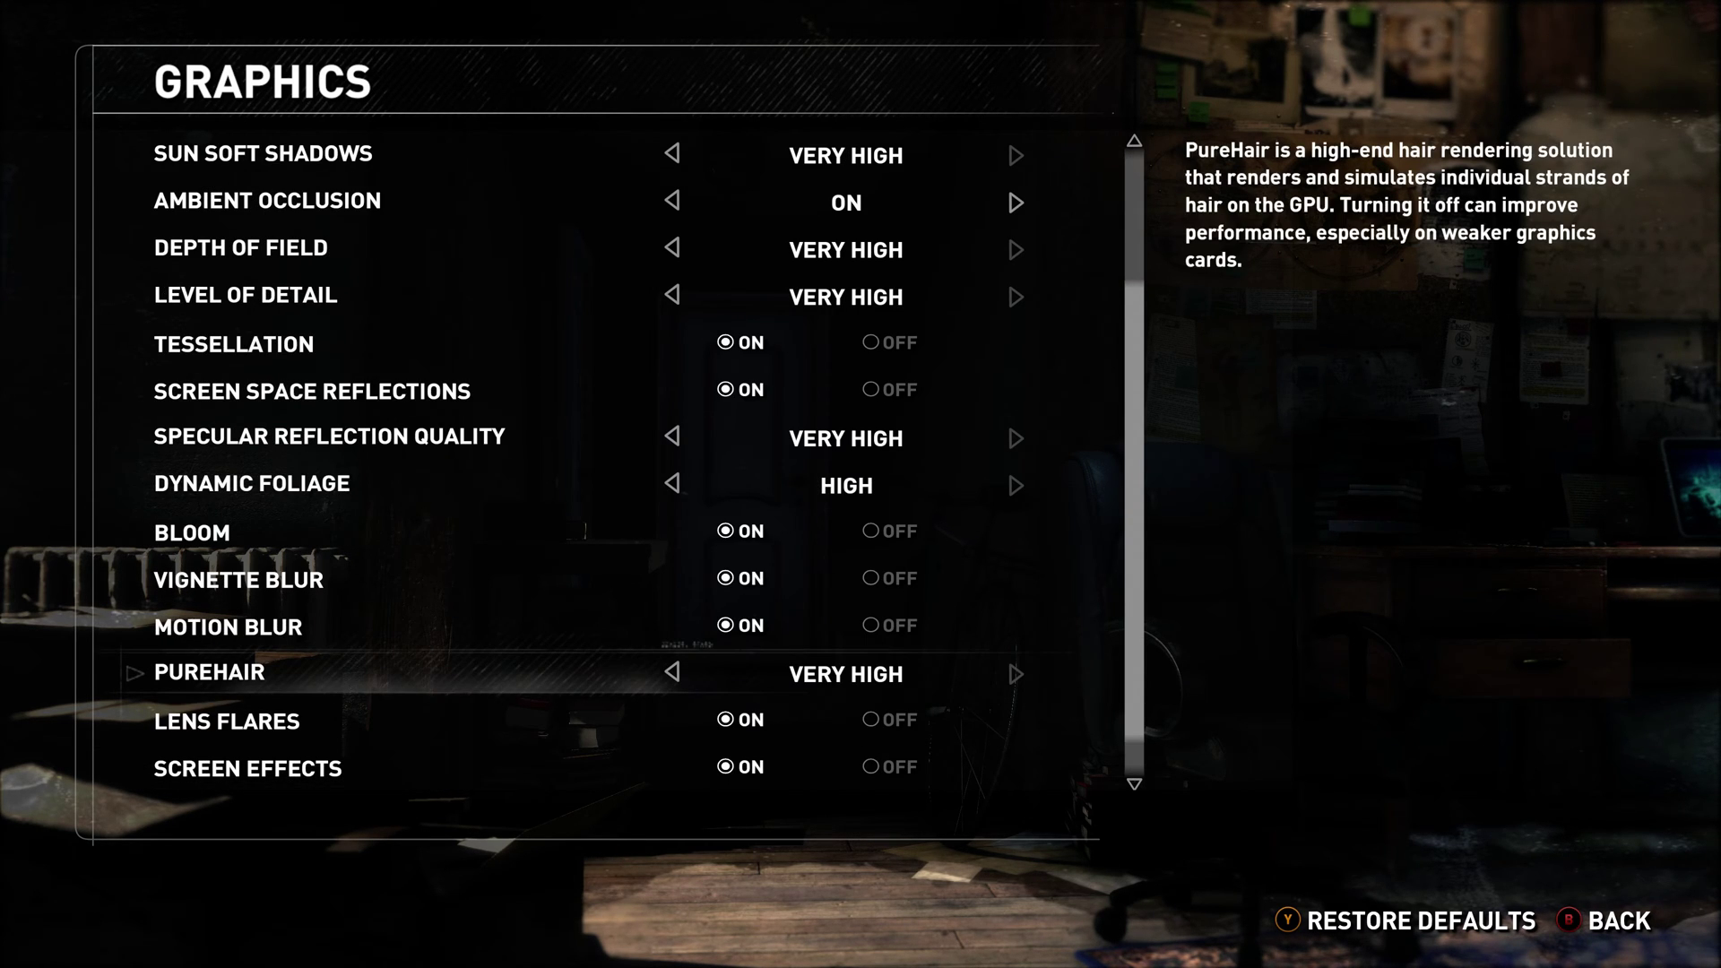
pyautogui.press('Down')
pyautogui.press('Down')
pyautogui.press('Down')
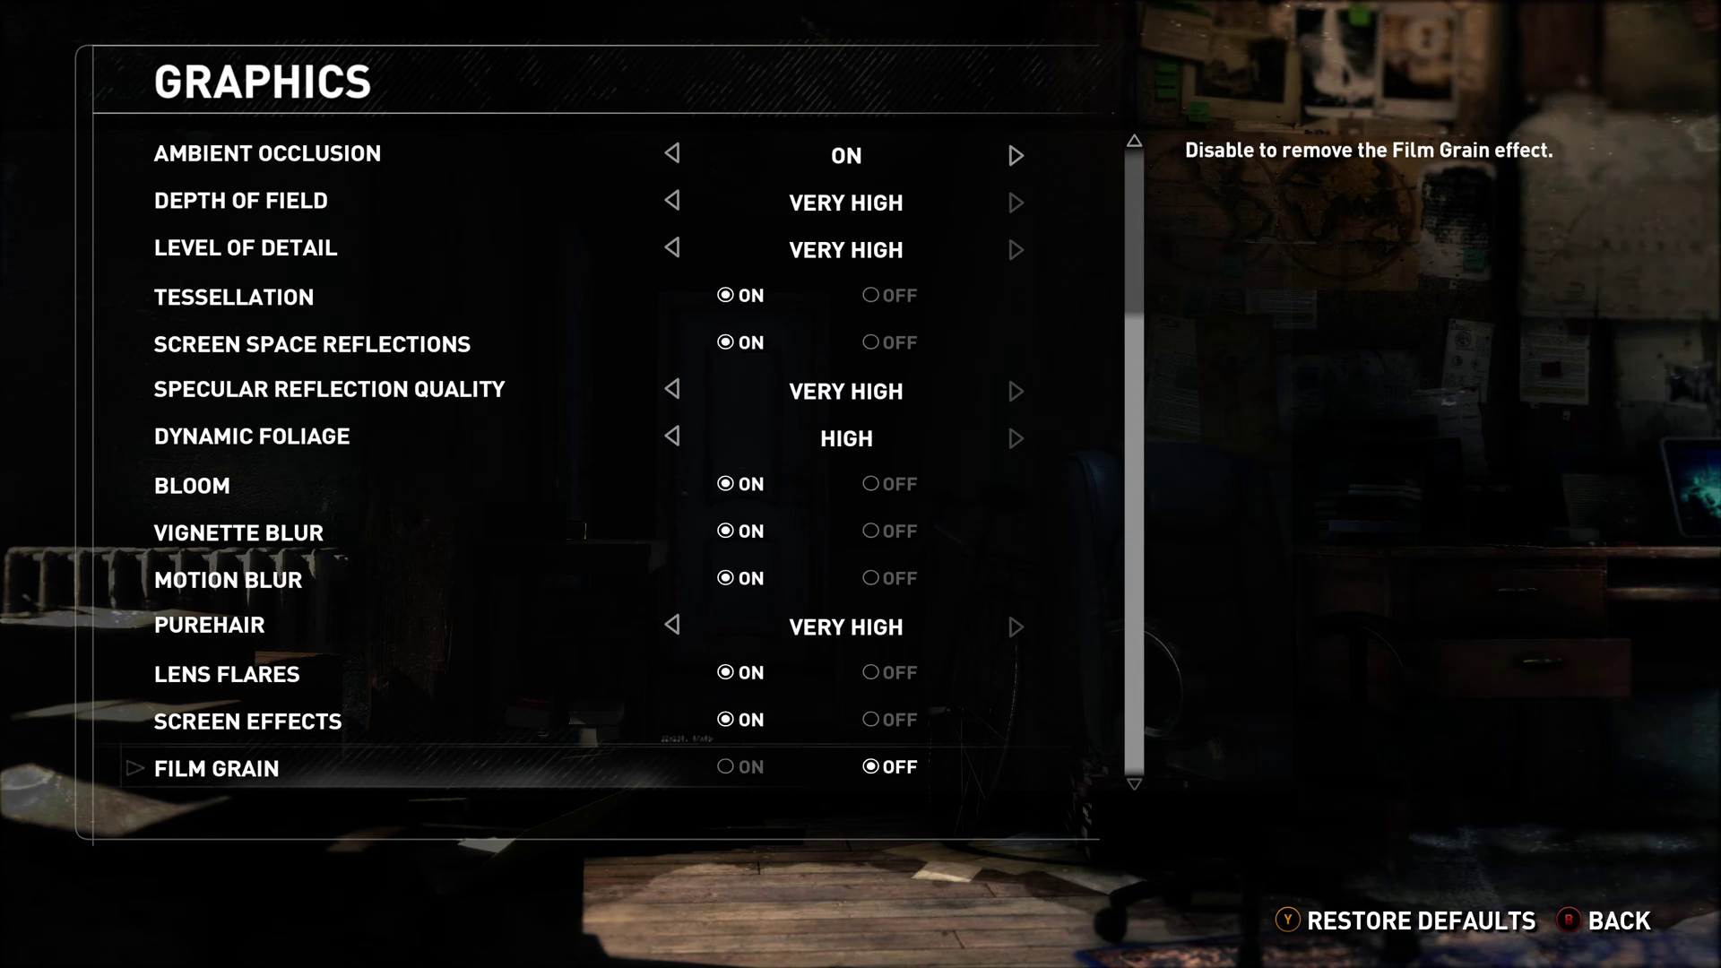
pyautogui.press('Escape')
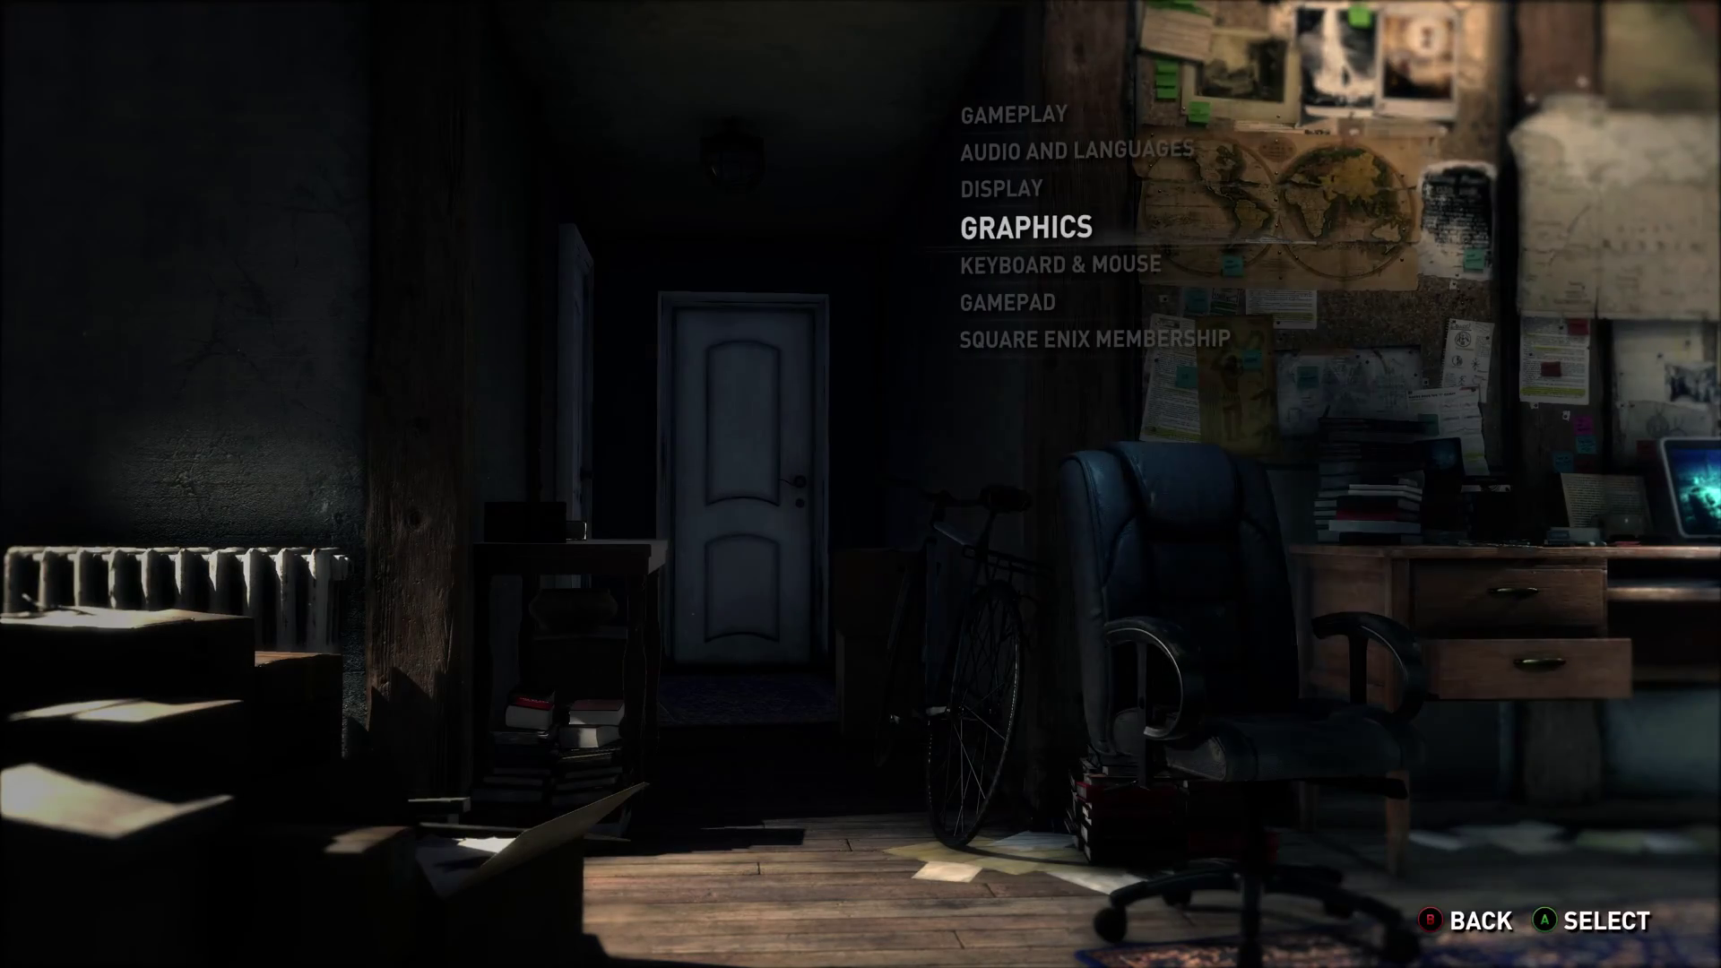
# Step: Return to the main menu and launch the built-in benchmark
pyautogui.press('Escape')
pyautogui.press('Down')
pyautogui.press('Down')
pyautogui.press('Down')
pyautogui.press('Down')
pyautogui.press('Return')
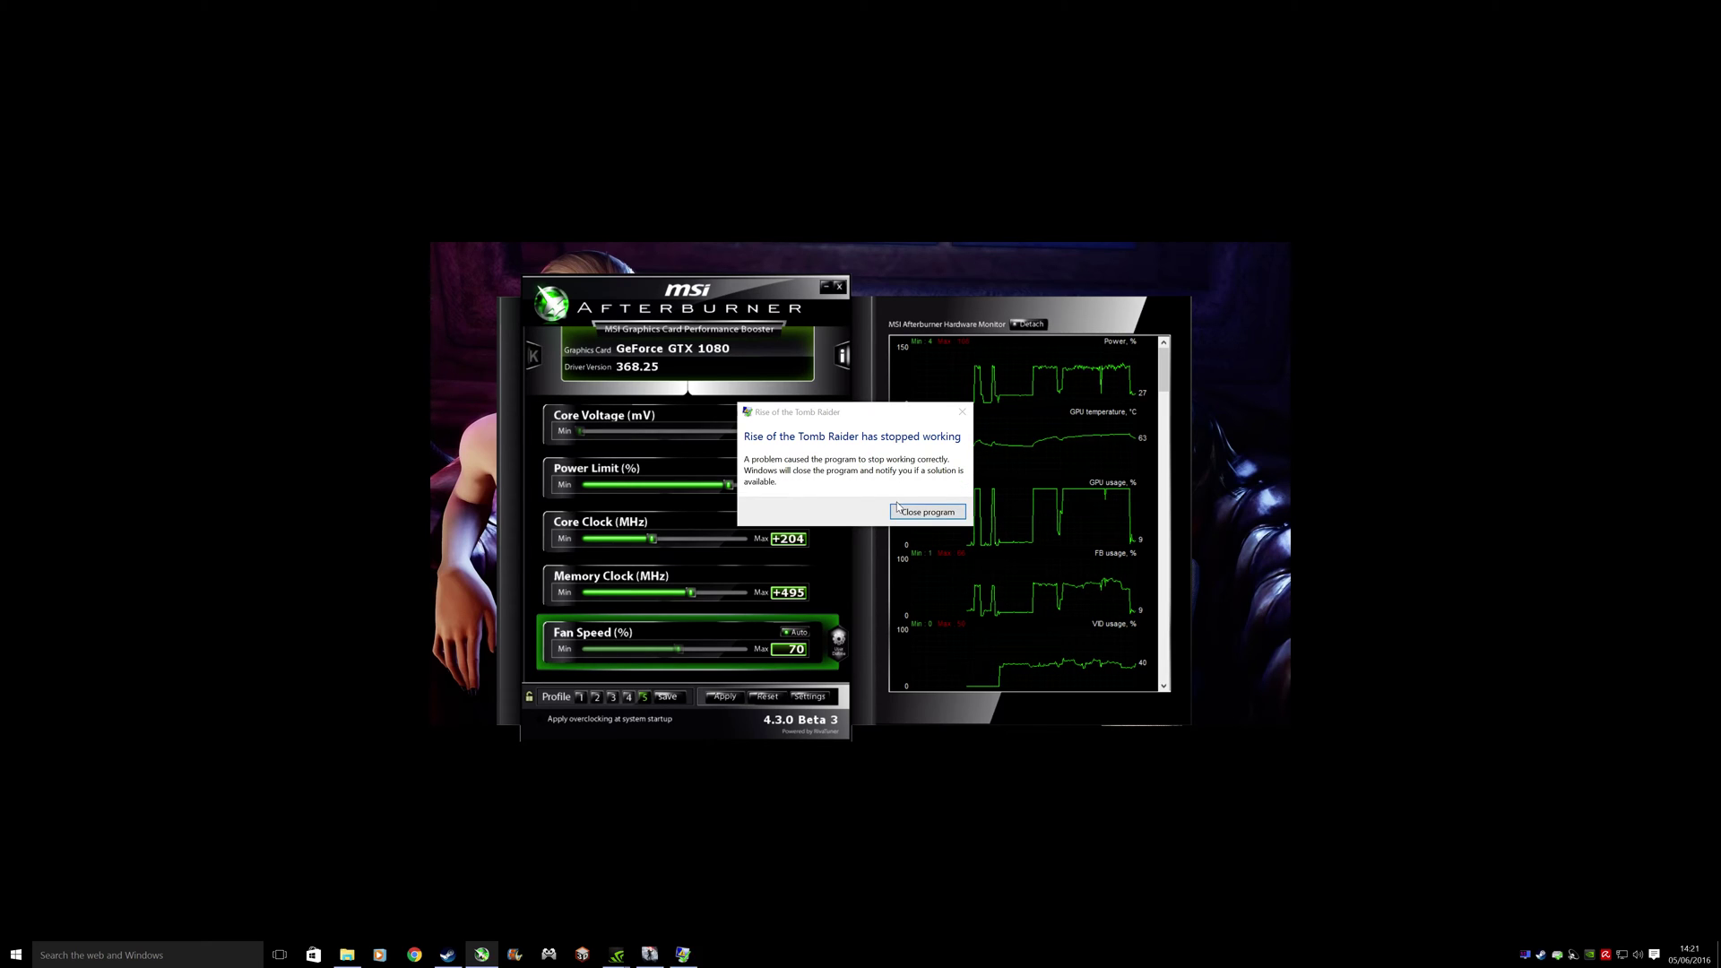
# Step: Dismiss the crash error, apply profile 5 (112% power, +204 core, +495 memory), and relaunch the game
pyautogui.click(924, 511)
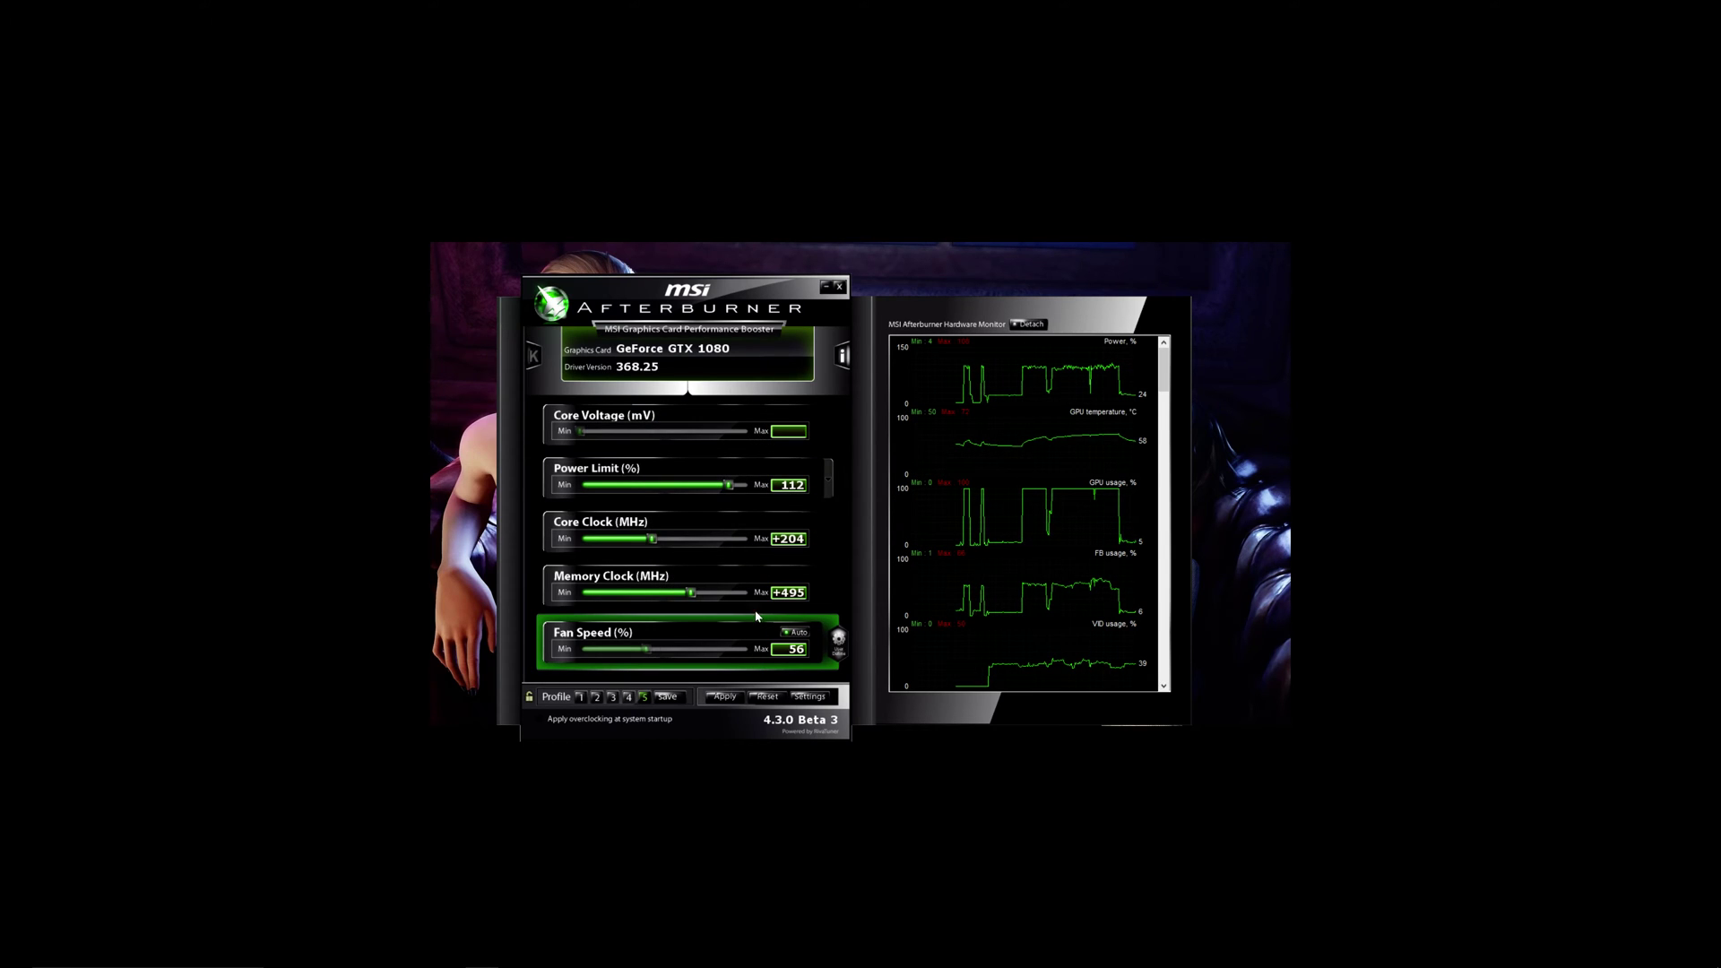
pyautogui.click(722, 698)
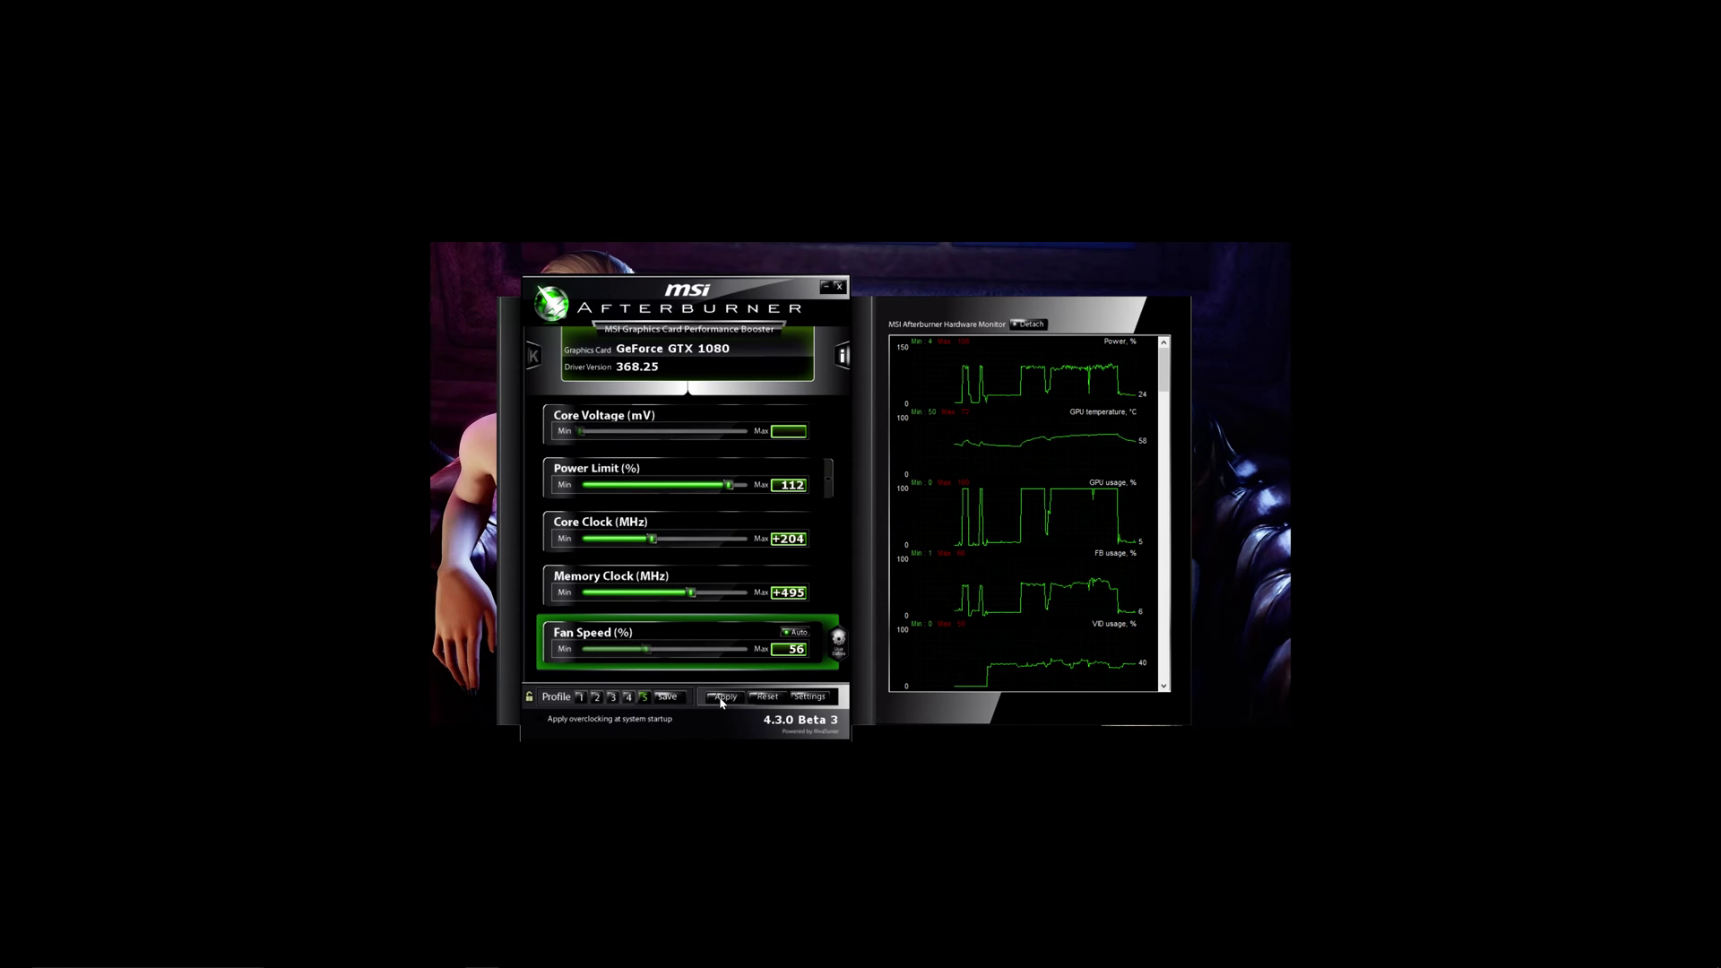
pyautogui.moveTo(481, 957)
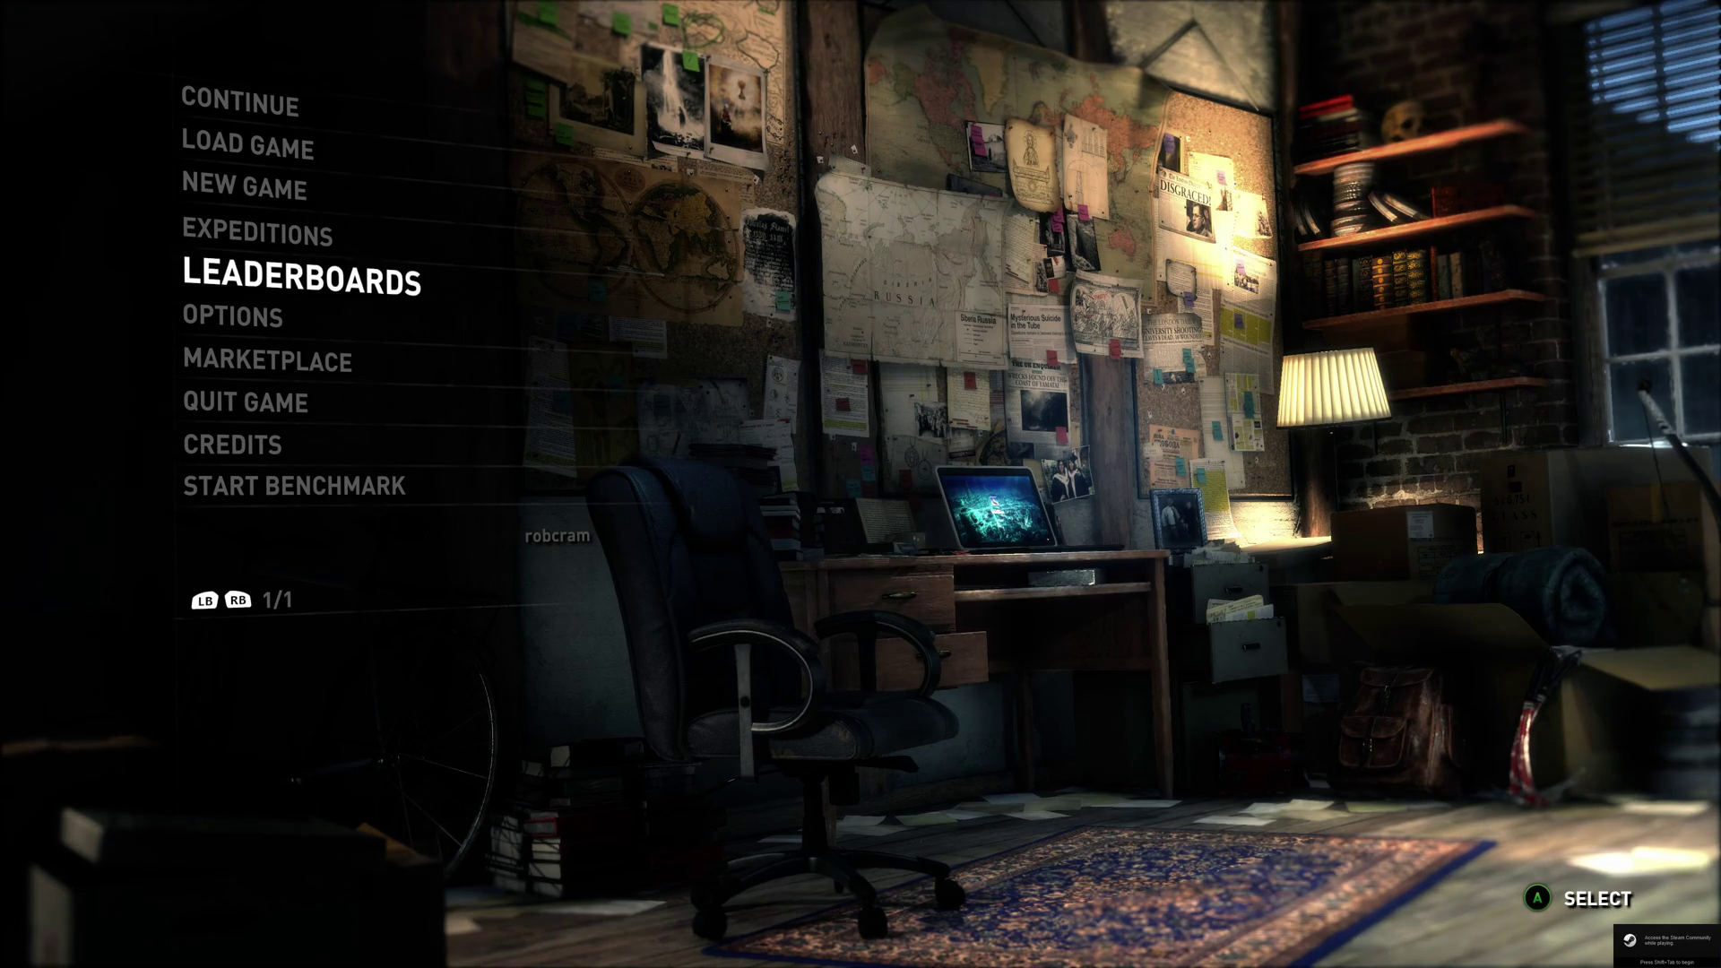
pyautogui.press('Down')
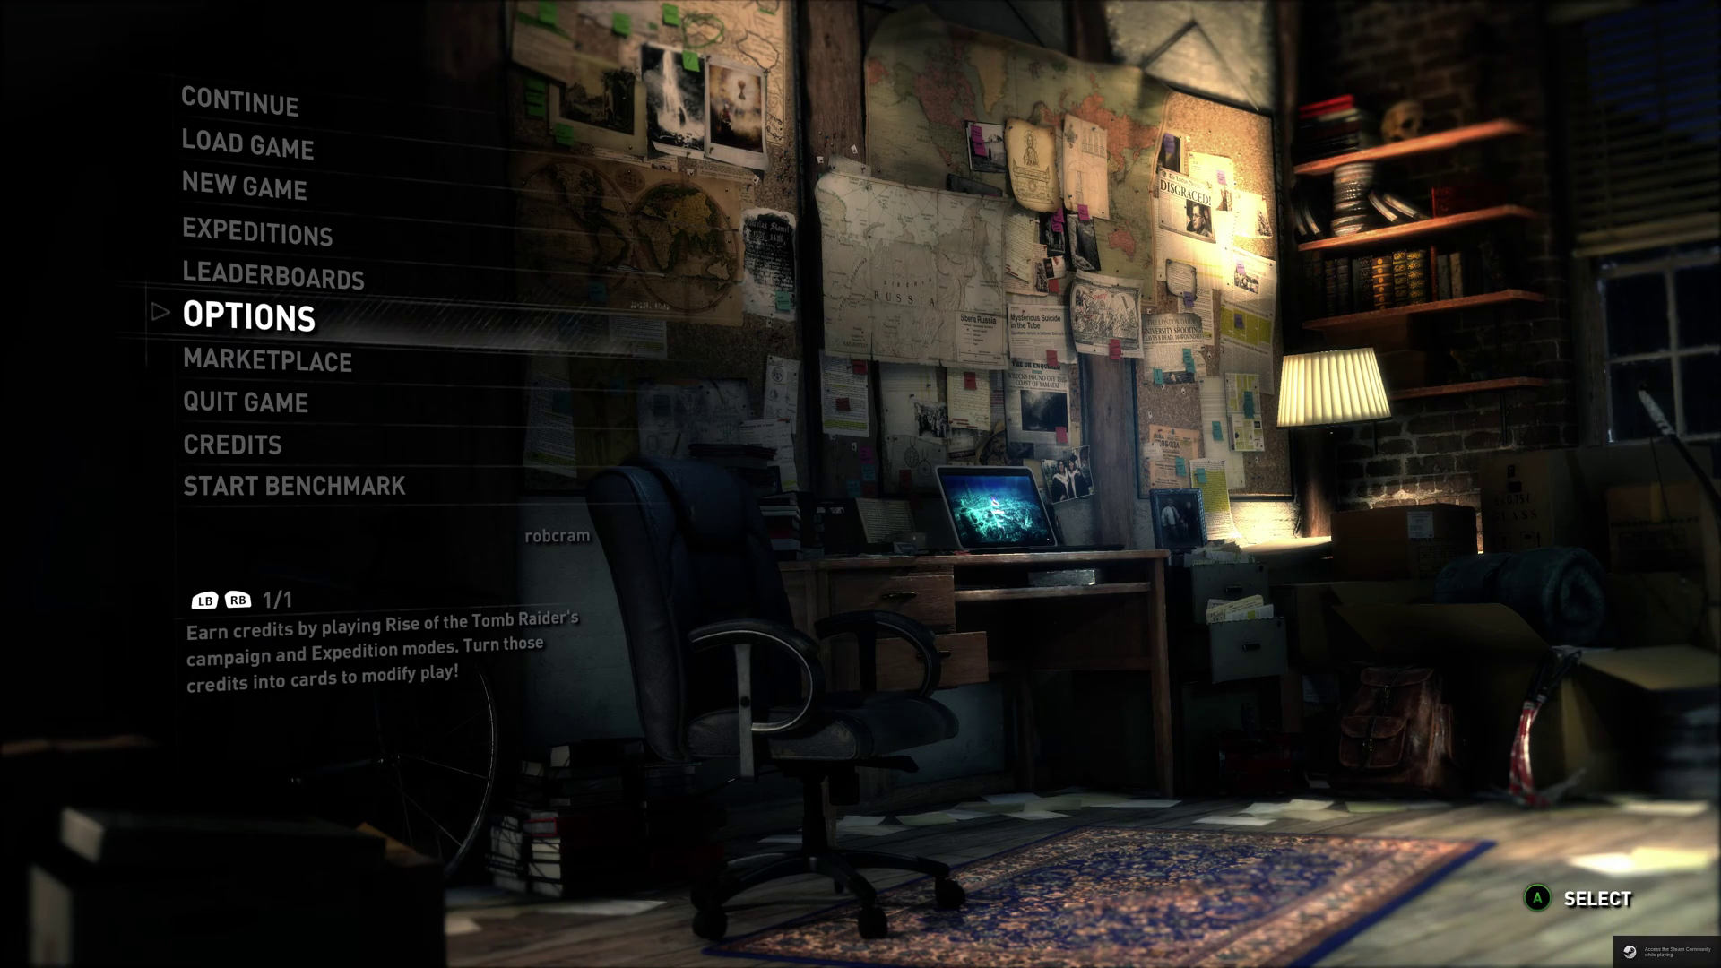
# Step: Select Start Benchmark from the main menu to run it with the overclock
pyautogui.press('Down')
pyautogui.press('Down')
pyautogui.press('Down')
pyautogui.press('Down')
pyautogui.press('Return')
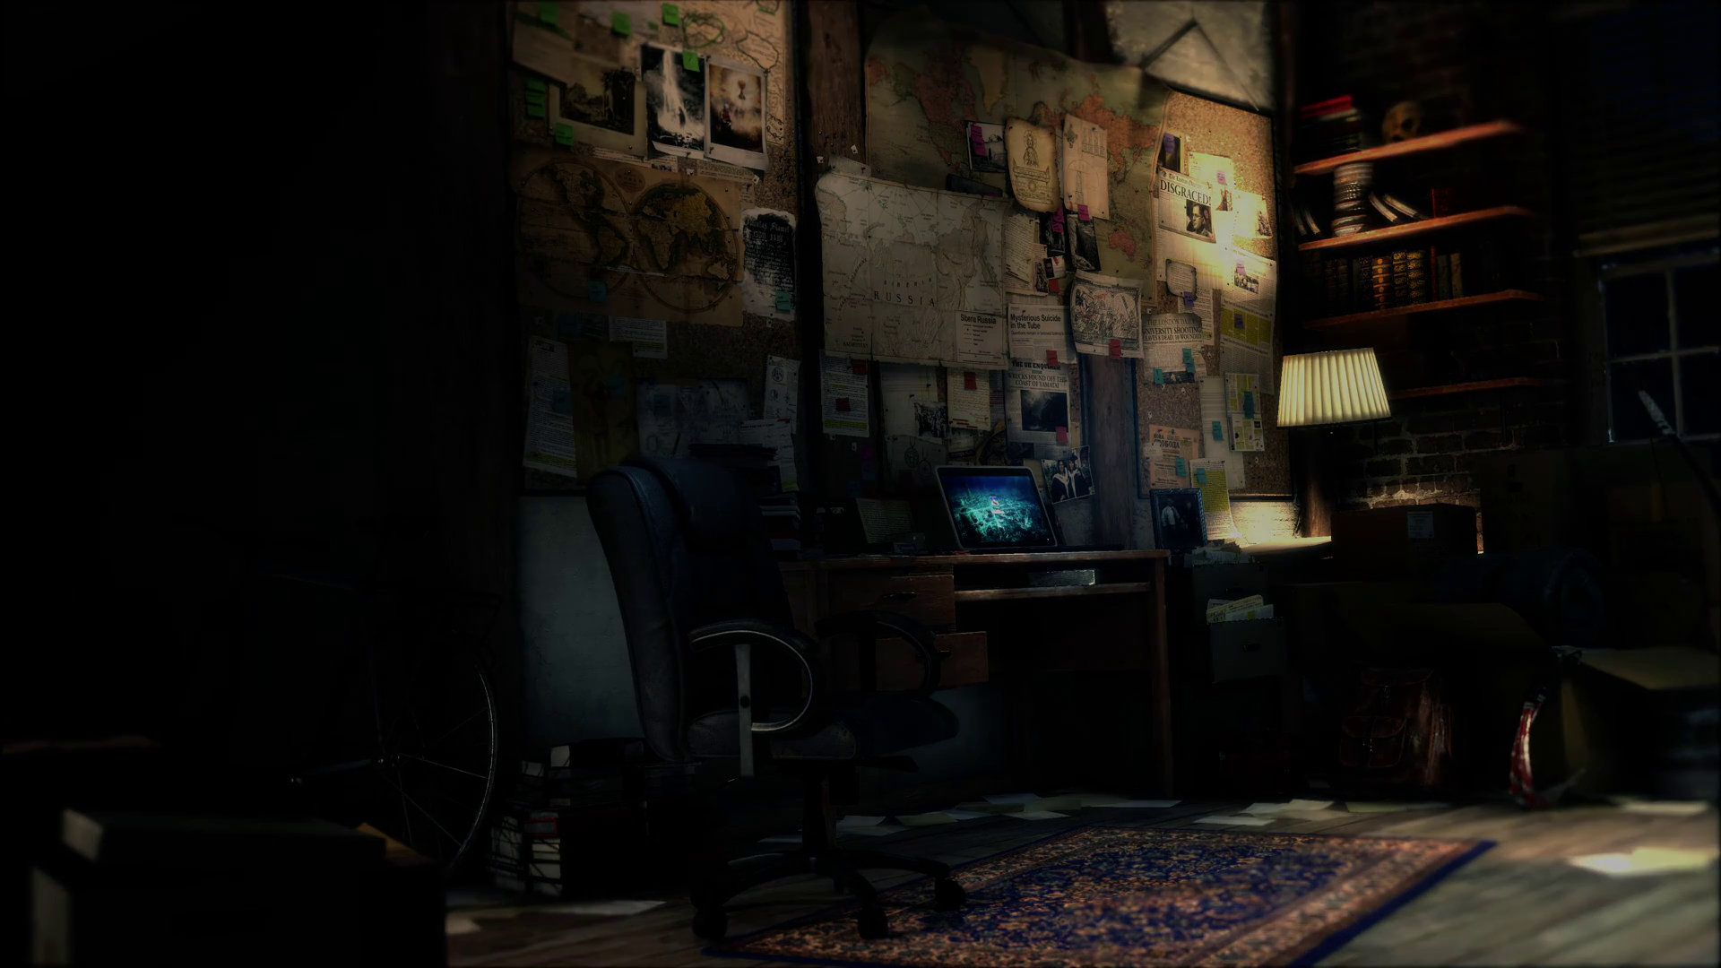